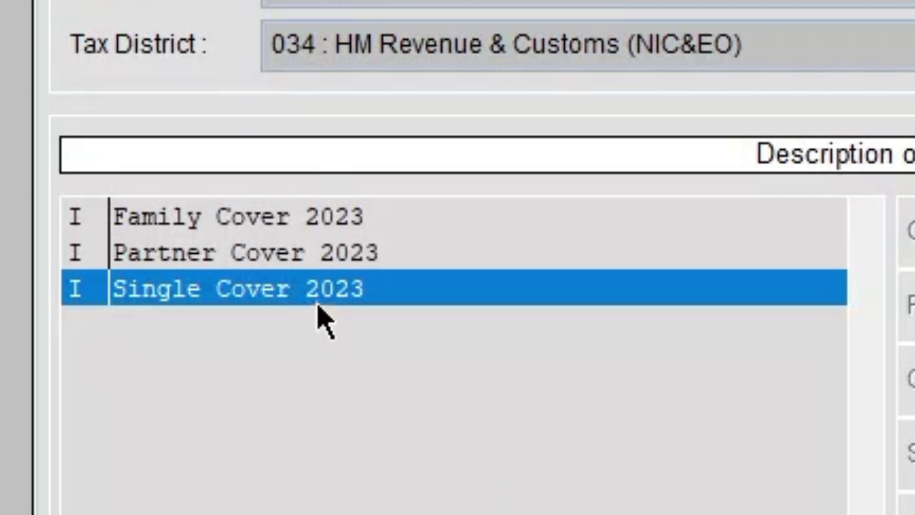
Enter default values of 1100, 1600 and 1800 for the 2023 medical cover bands in the employer's benefits profile.
click(280, 257)
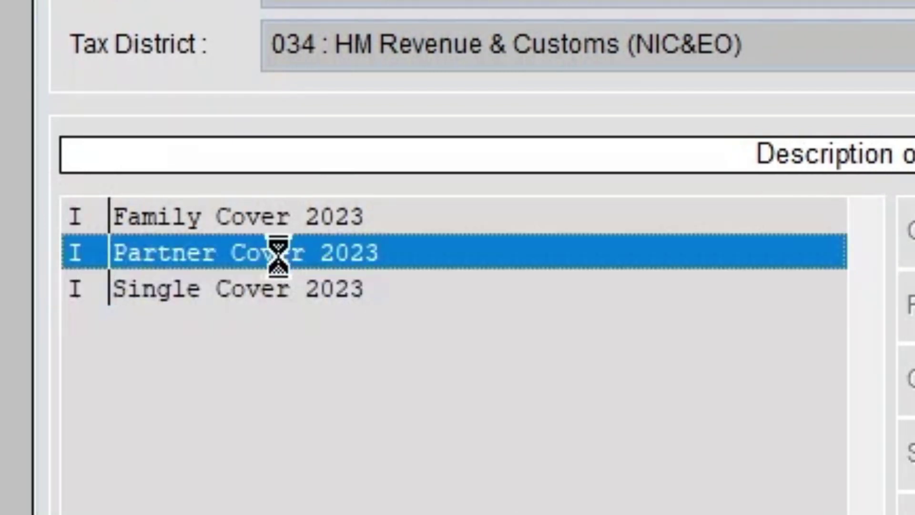
text(1100)
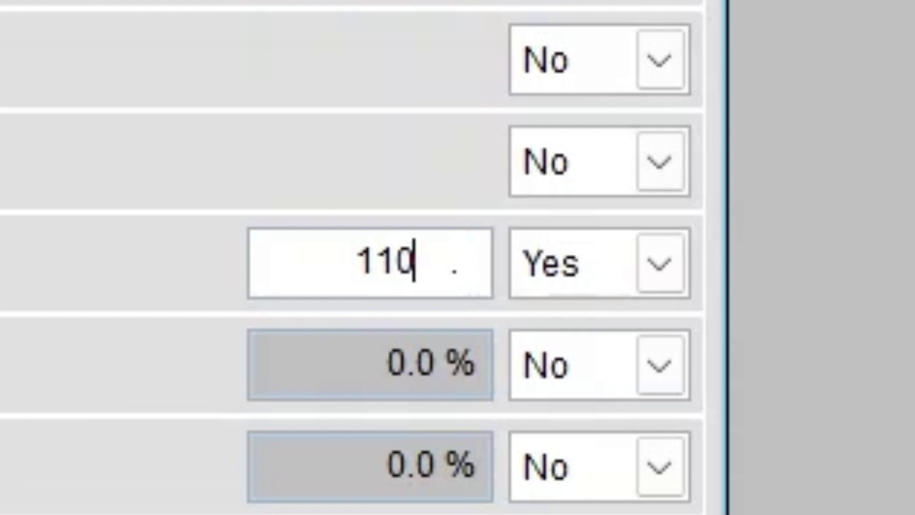
key(Tab)
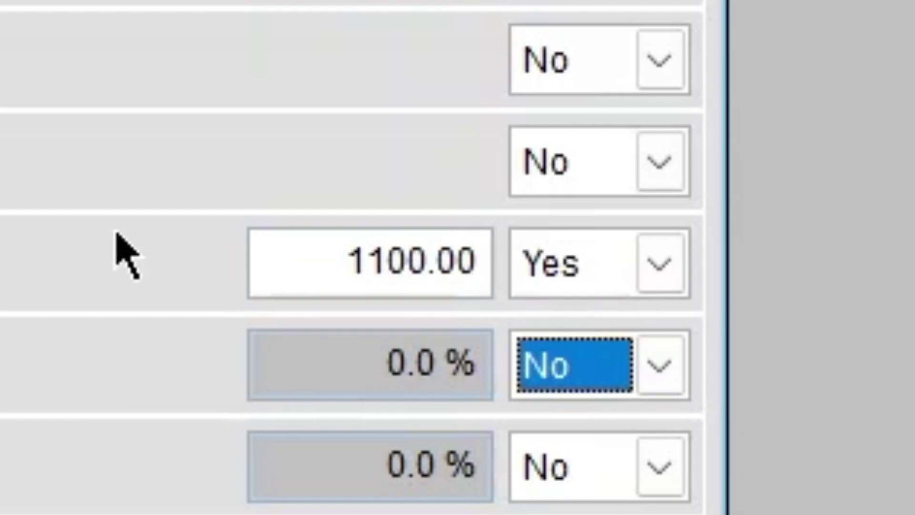
key(shift+Tab)
text(1600 )
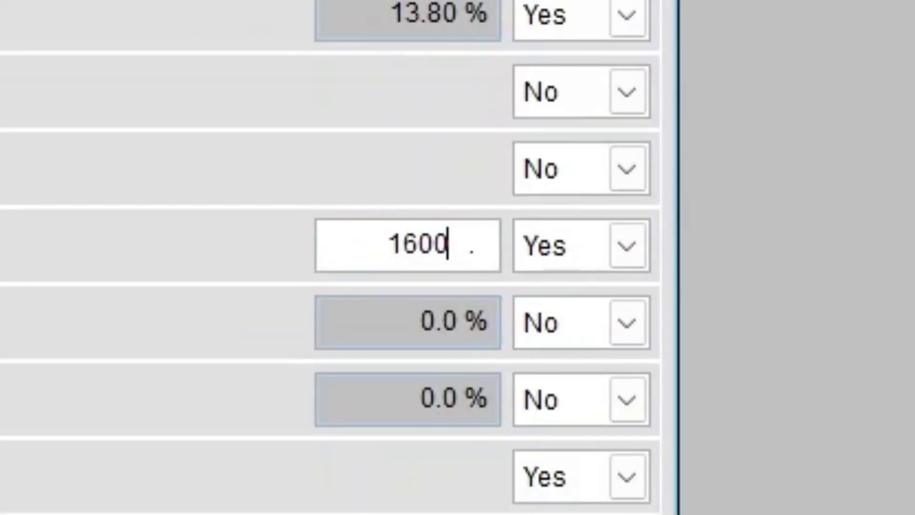
text(1800)
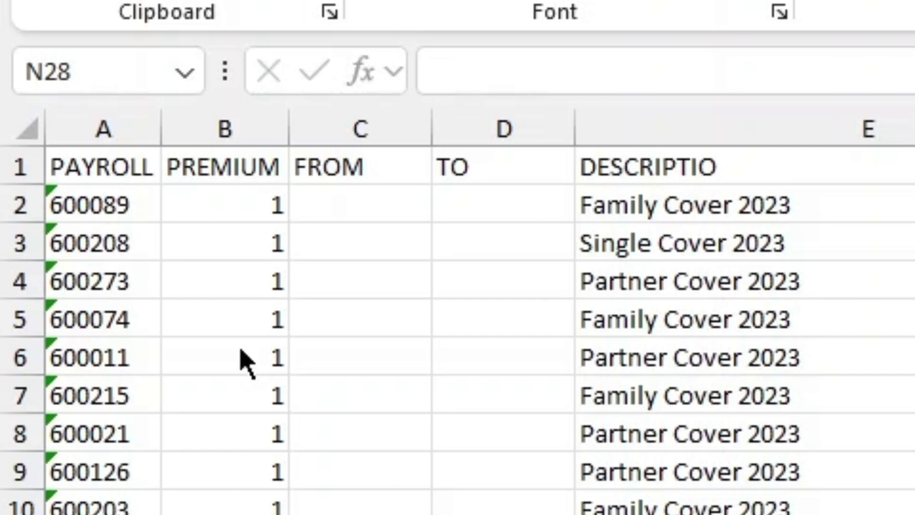
Review the PAYROLL, DESCRIPTIO, FROM, TO and PREMIUM column headings in the medical cover spreadsheet in Excel.
click(96, 165)
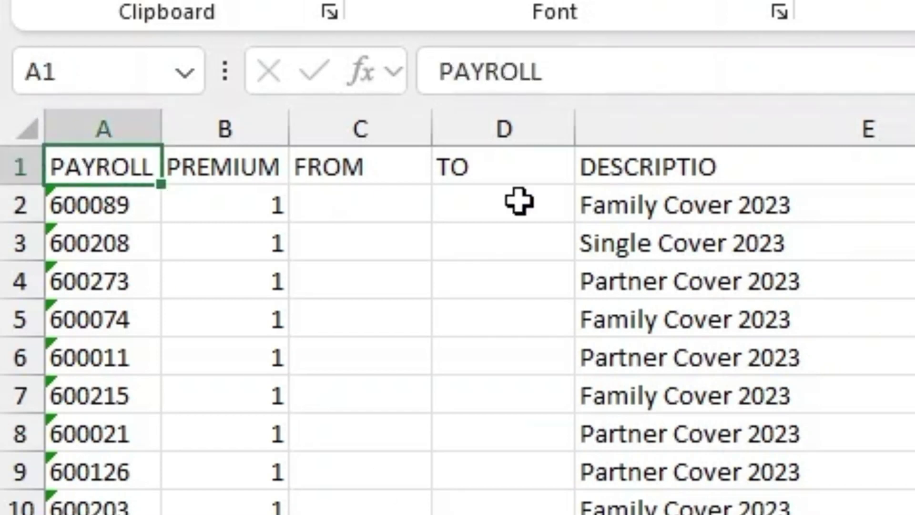
click(646, 169)
click(324, 169)
click(456, 170)
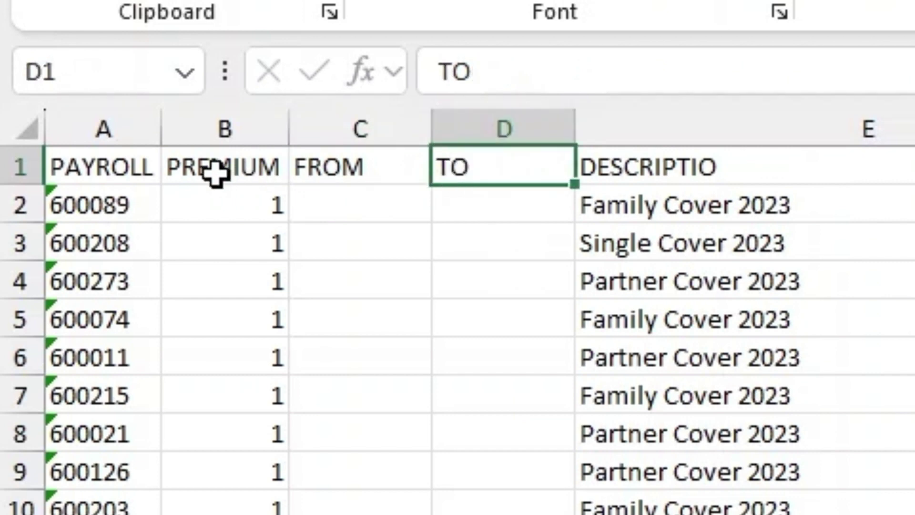
click(214, 173)
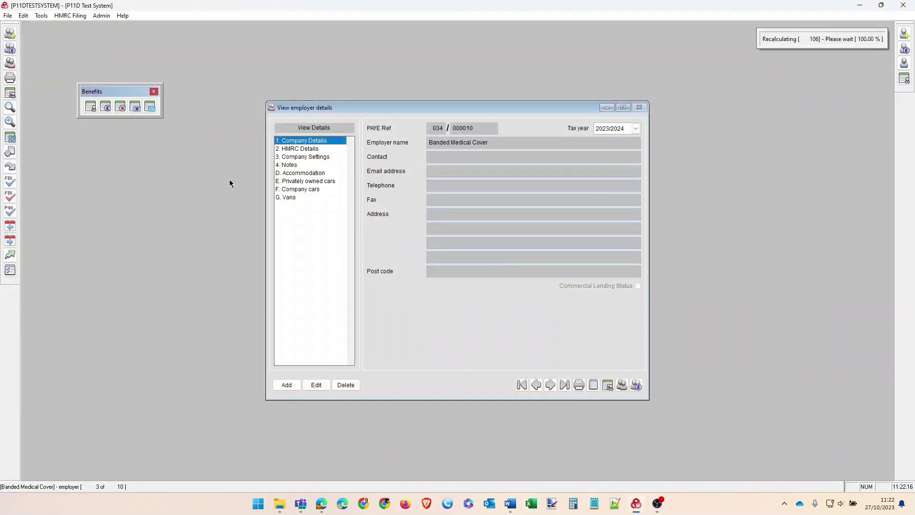
In P11D Organiser, start an Import Wizard import for the Private medical treatment or insurance benefit.
click(7, 15)
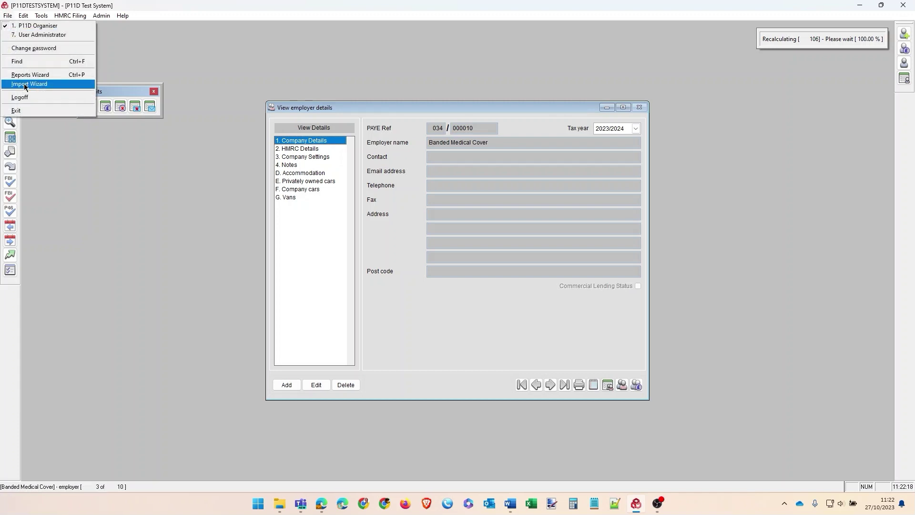
click(26, 85)
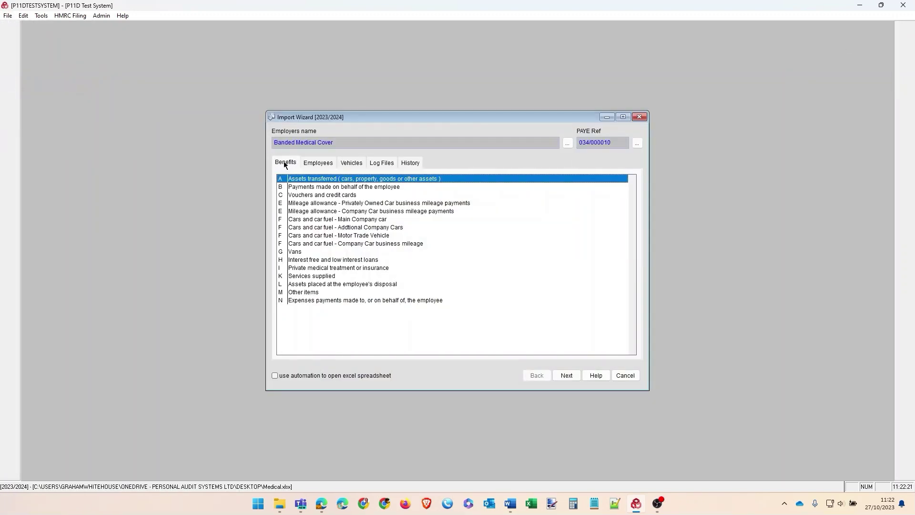
click(303, 267)
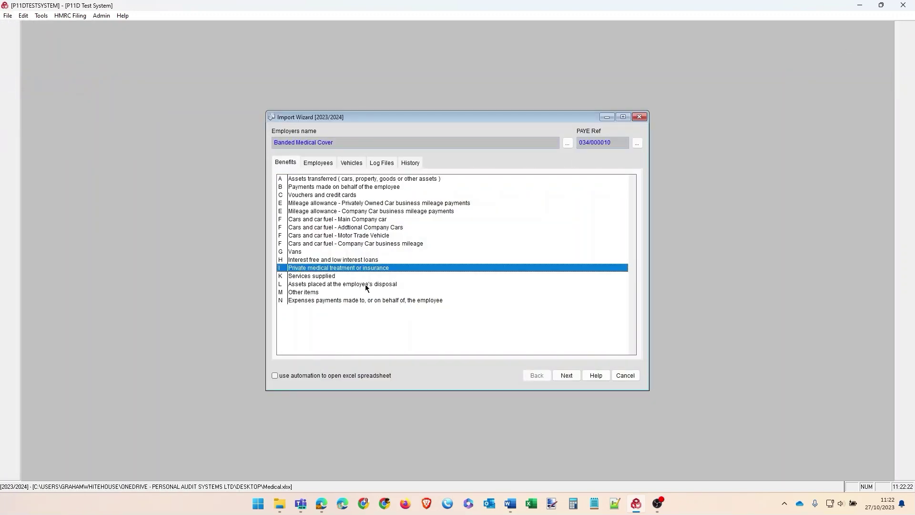
click(570, 376)
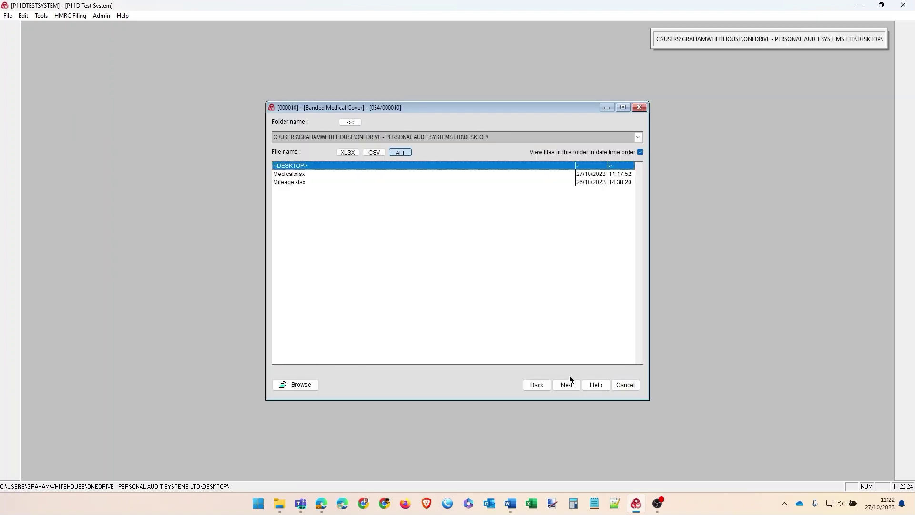
Choose Medical.xlsx from the Desktop folder as the import file and load its data columns.
click(296, 385)
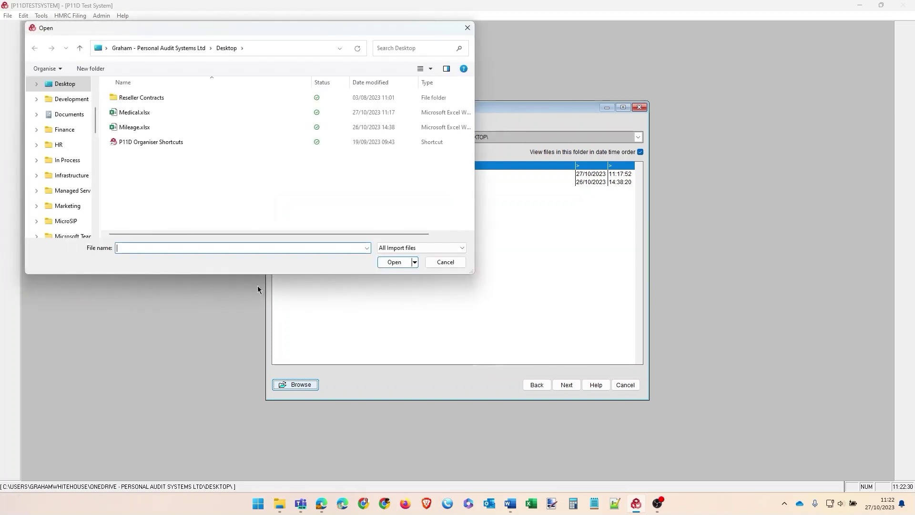
click(134, 112)
click(394, 262)
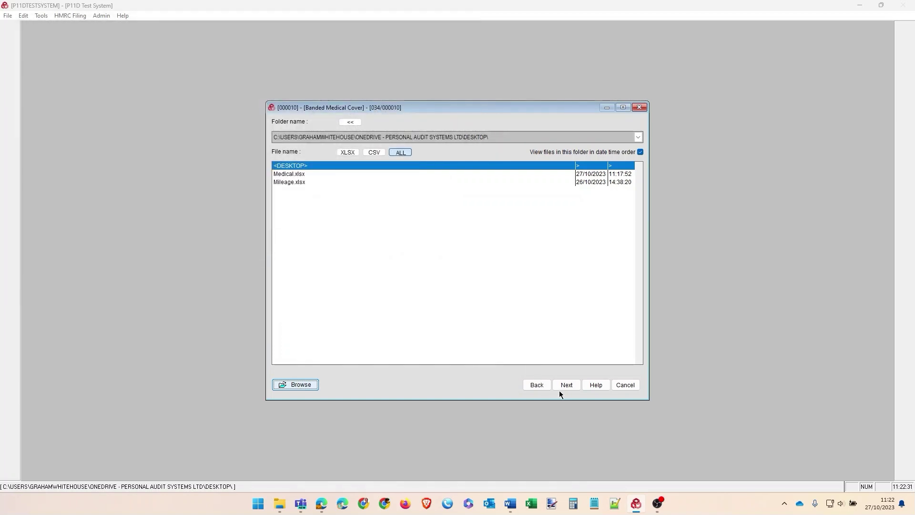
click(560, 387)
click(567, 373)
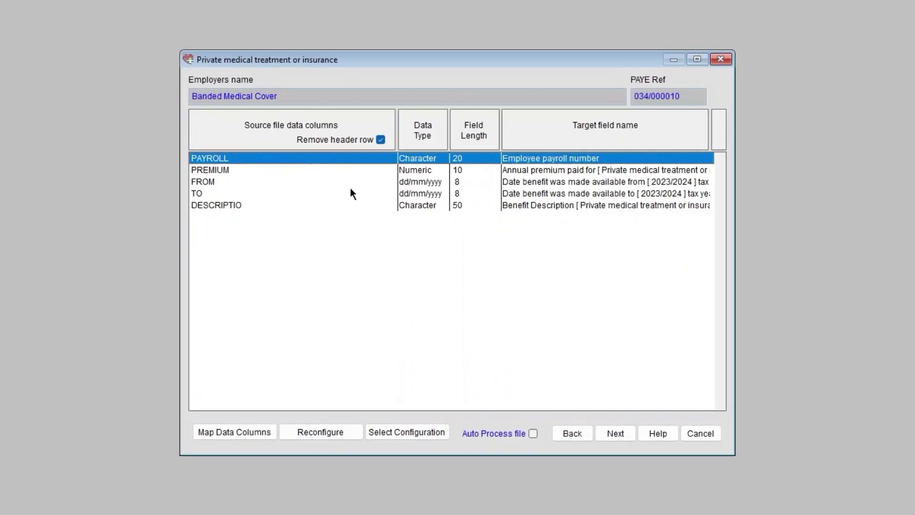
Check the target field mappings of the PAYROLL, PREMIUM, FROM and DESCRIPTIO source columns.
double_click(380, 202)
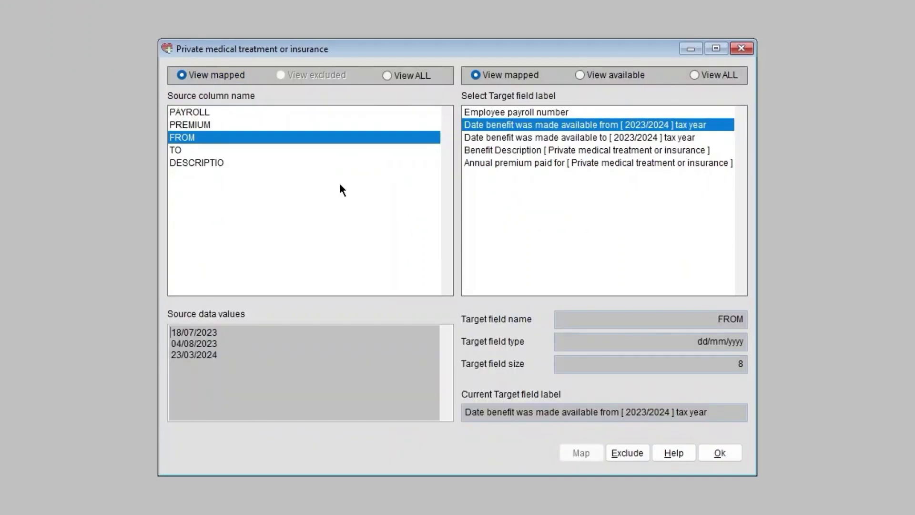
click(195, 113)
click(191, 126)
click(190, 137)
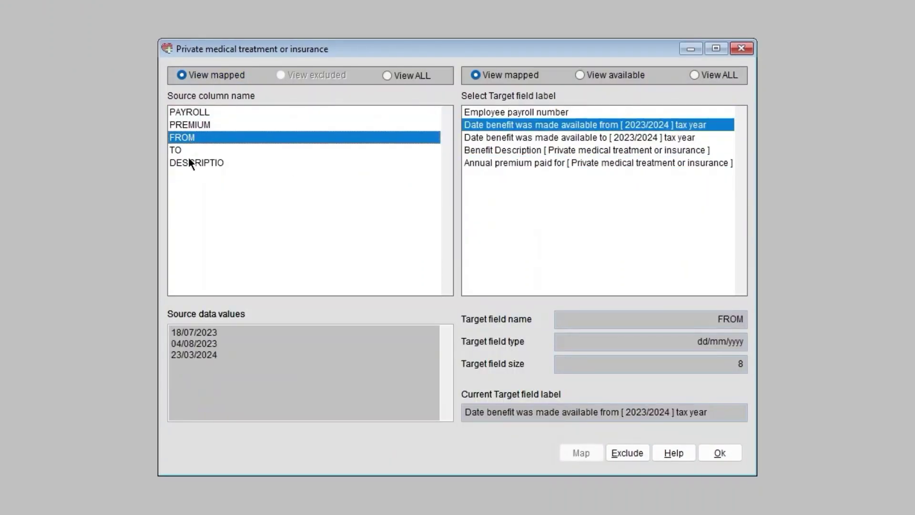
click(188, 162)
click(714, 453)
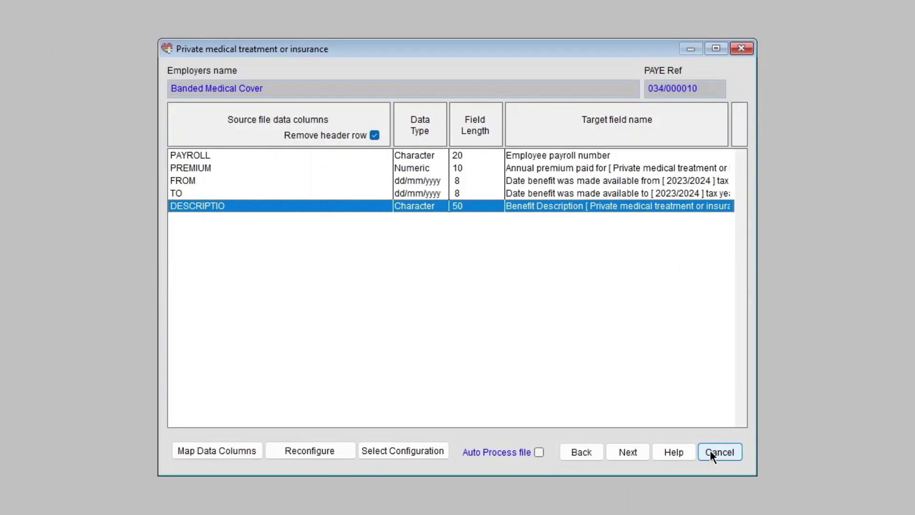
Accept the column mapping, check through the medical cover rows and continue to the benefit descriptions.
click(628, 451)
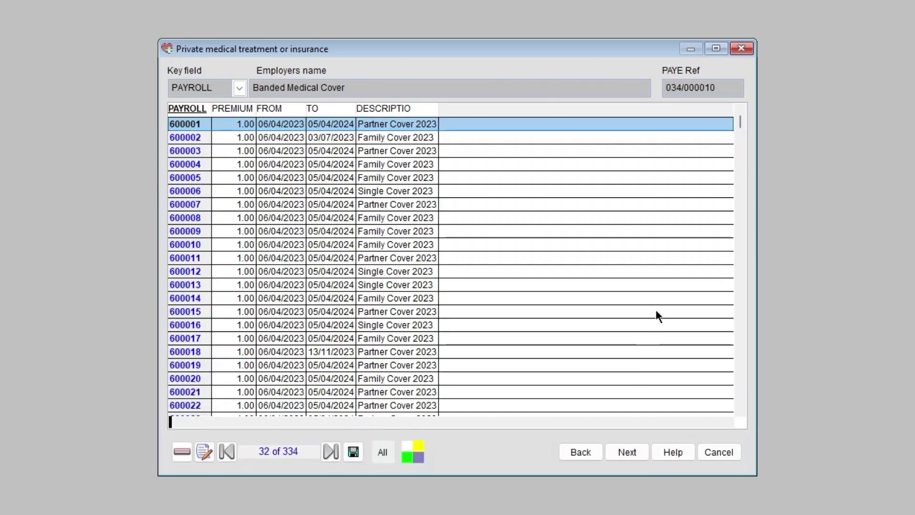
scroll(736, 291, down, 20)
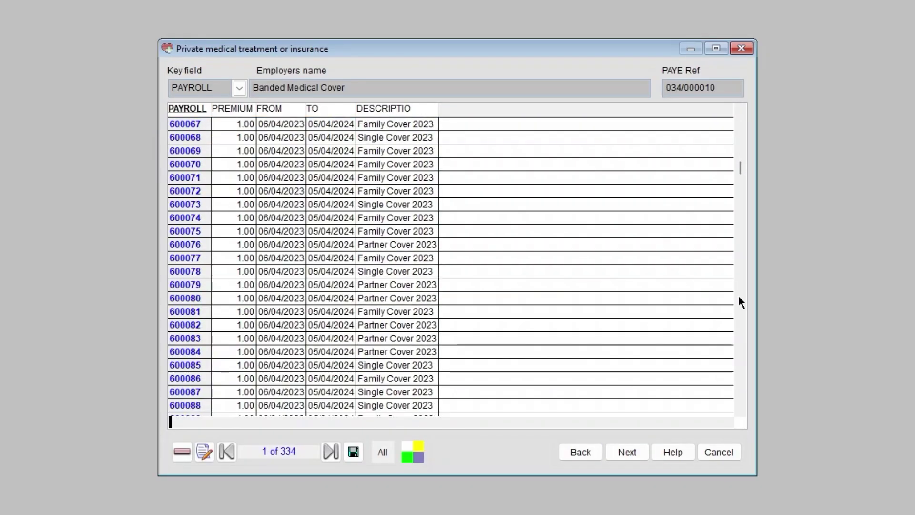
scroll(739, 302, down, 15)
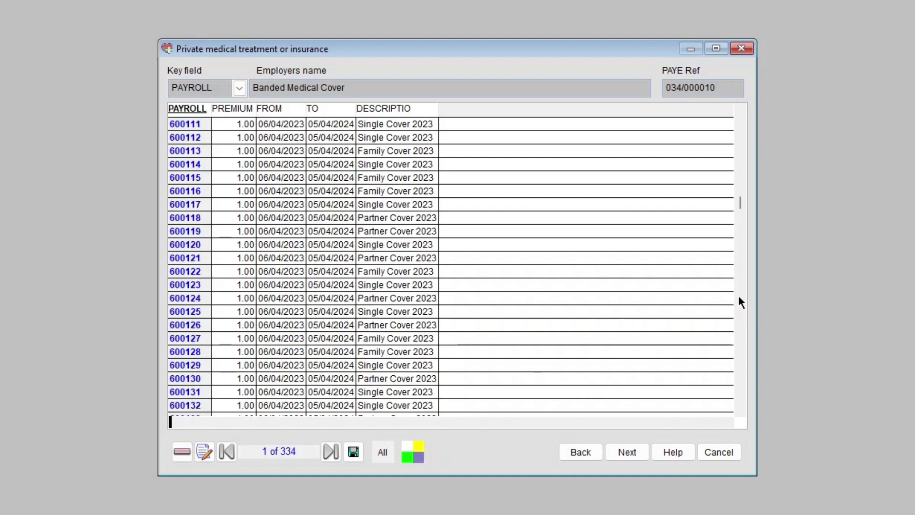
click(629, 454)
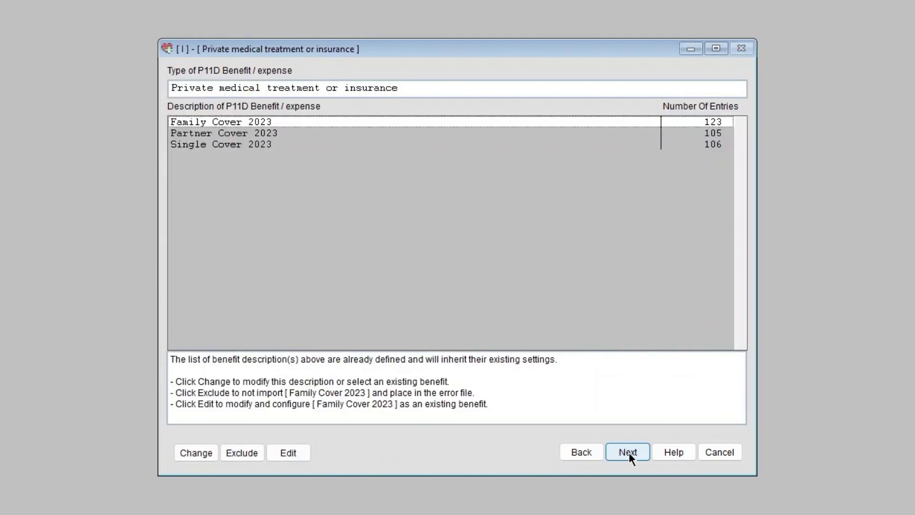
Accept the existing cover descriptions, import the medical cover records and close the Import Wizard.
click(634, 455)
click(633, 456)
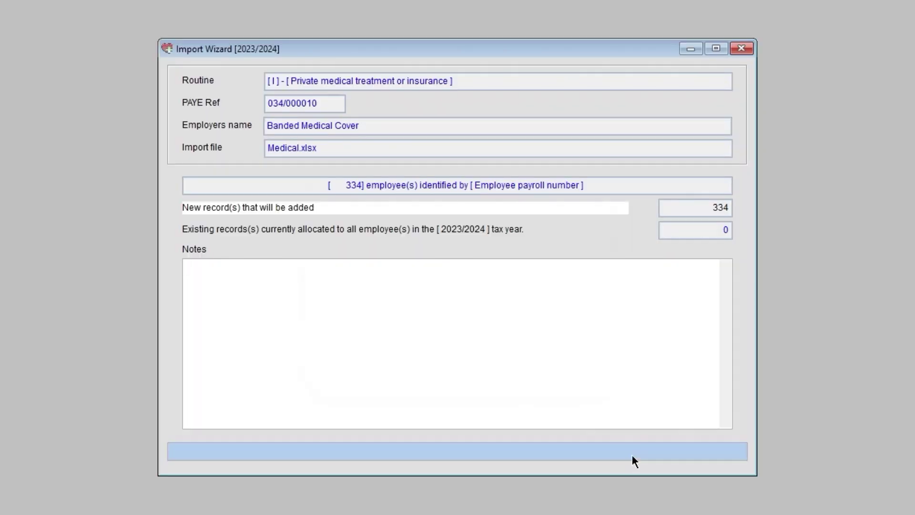
click(500, 342)
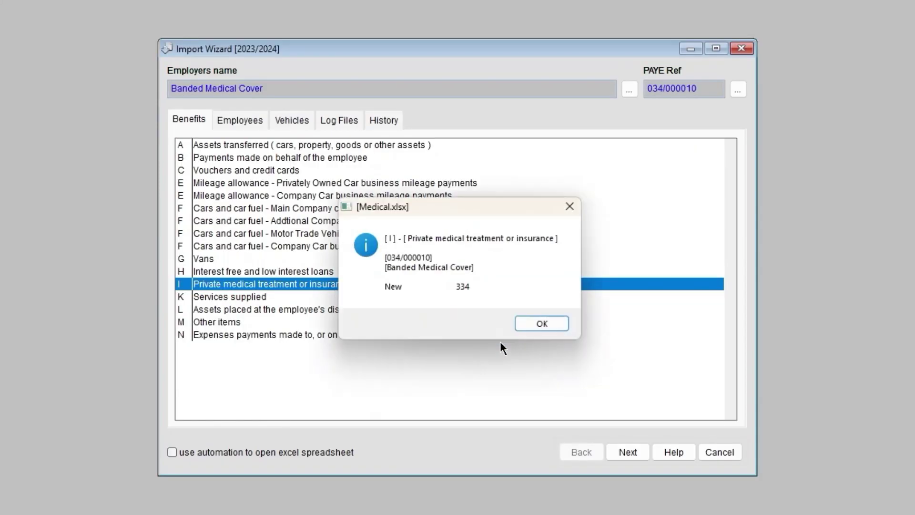
click(556, 322)
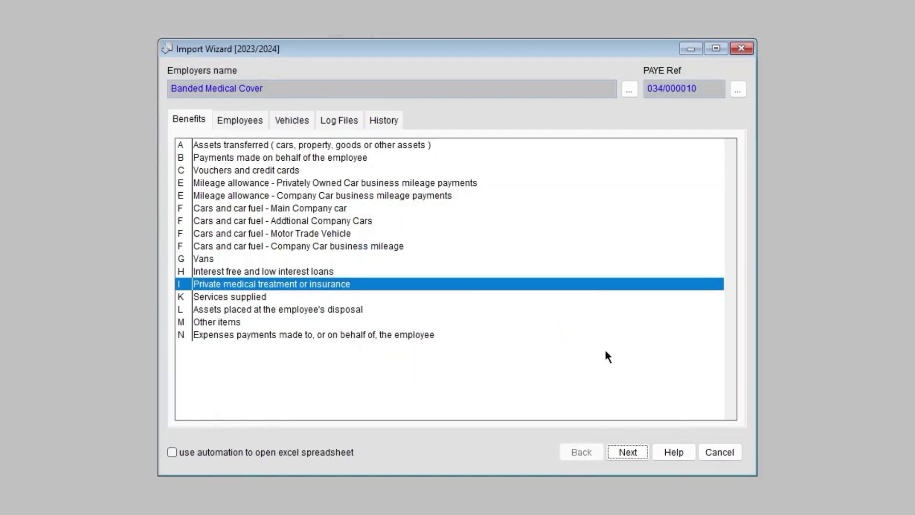
click(719, 449)
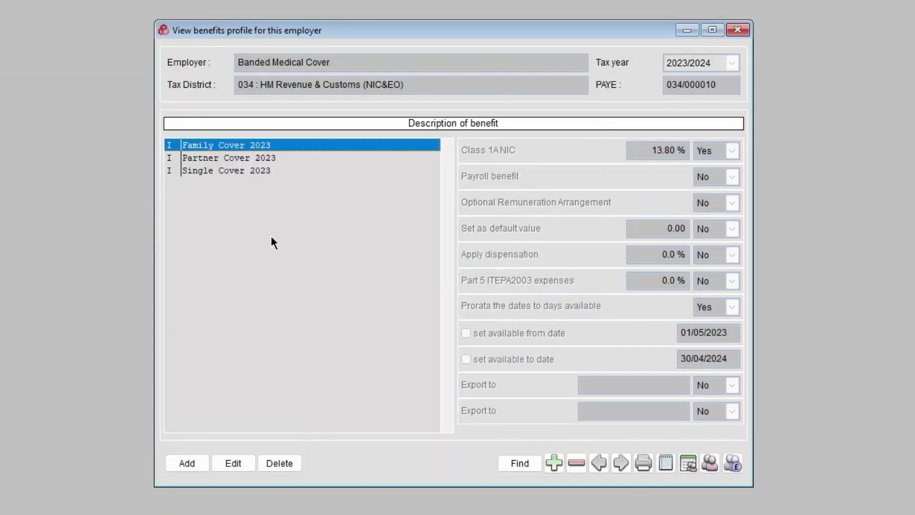
Edit the Single Cover 2023 benefit in the employer's profile and enable a default value of 1100.
click(217, 169)
click(219, 158)
click(220, 146)
click(225, 172)
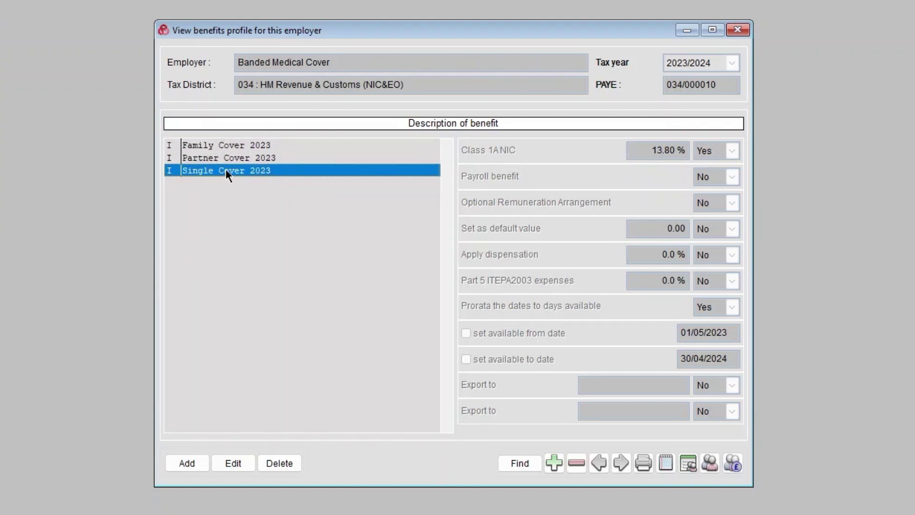
click(233, 463)
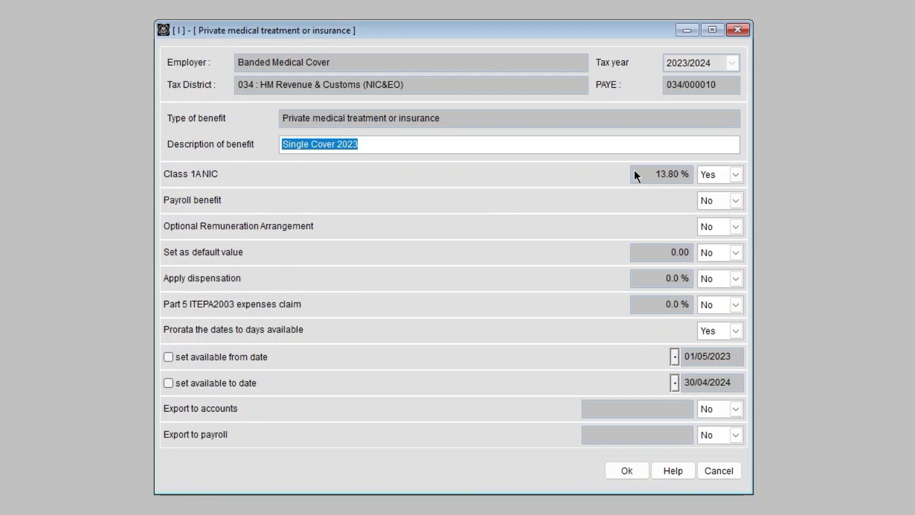
click(736, 253)
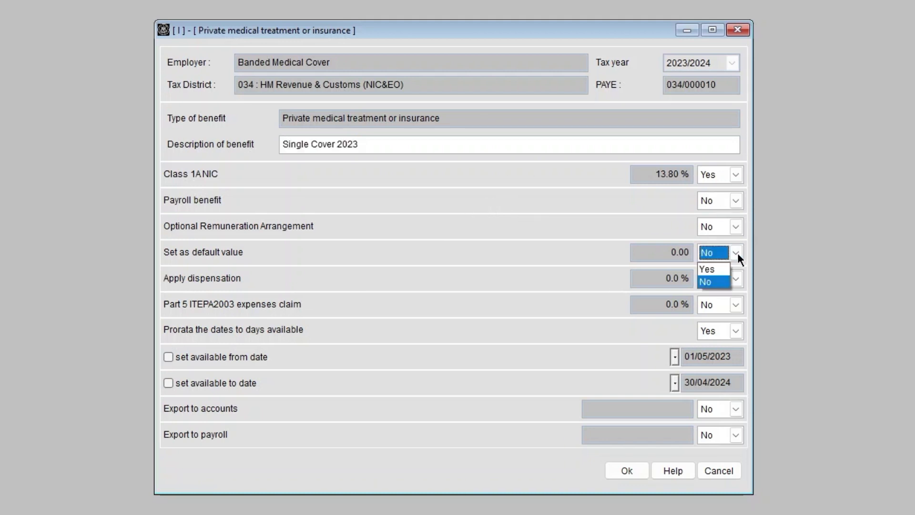
click(716, 268)
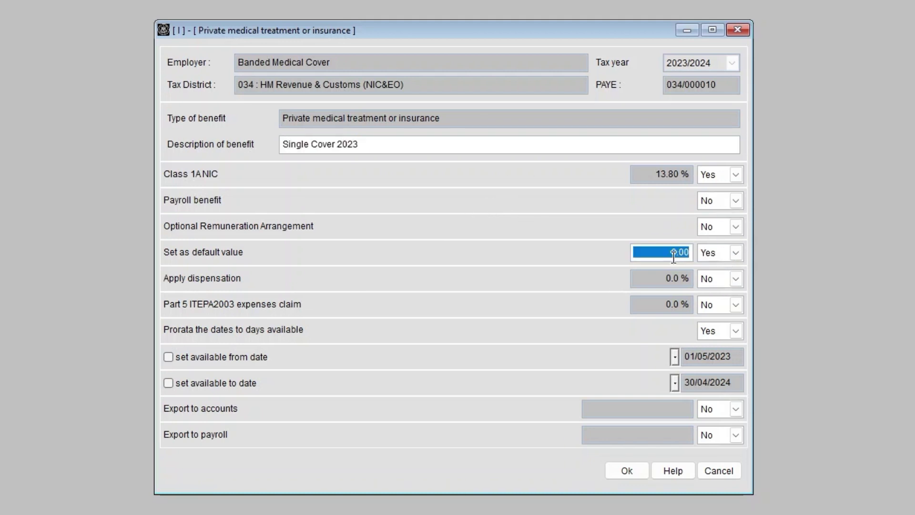
text(1100 .)
key(Tab)
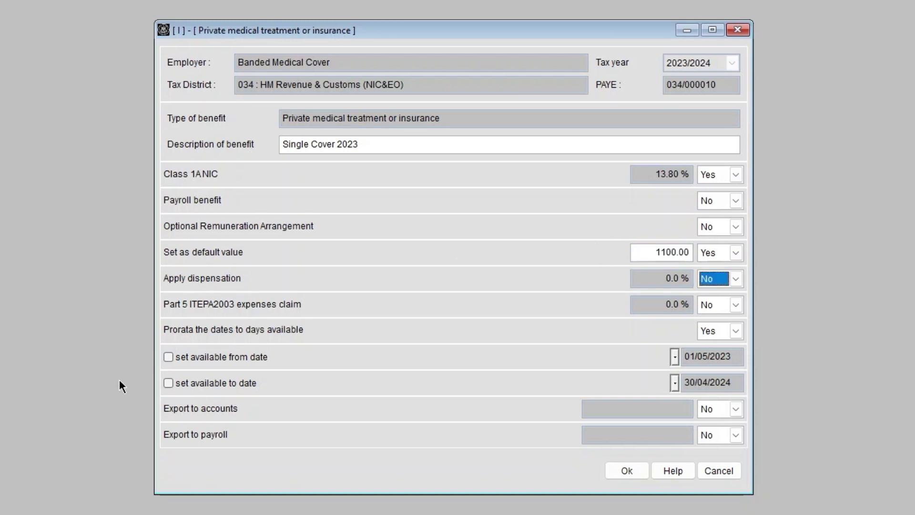
Enable Single Cover 2023's availability dates from 01/05/2023 to 30/04/2024, keep date prorating at Yes, save and accept the employee recalculation.
click(168, 357)
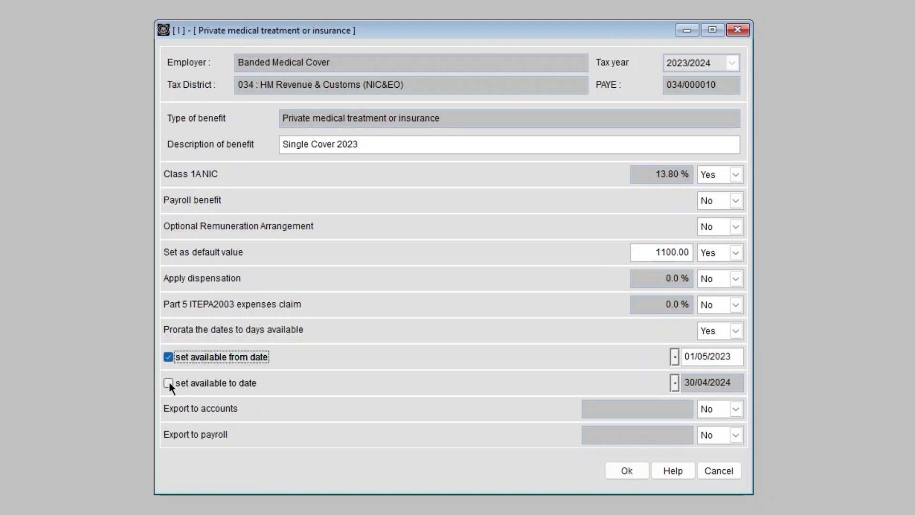
click(169, 383)
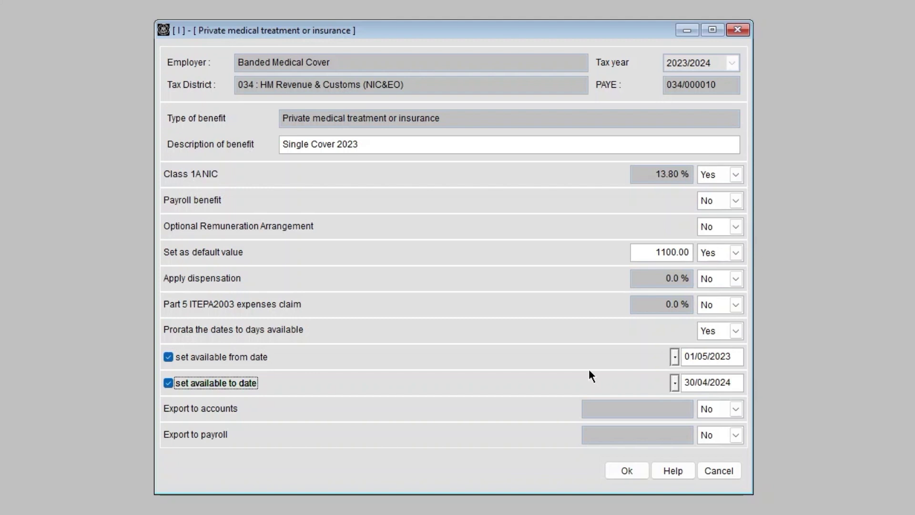
click(736, 333)
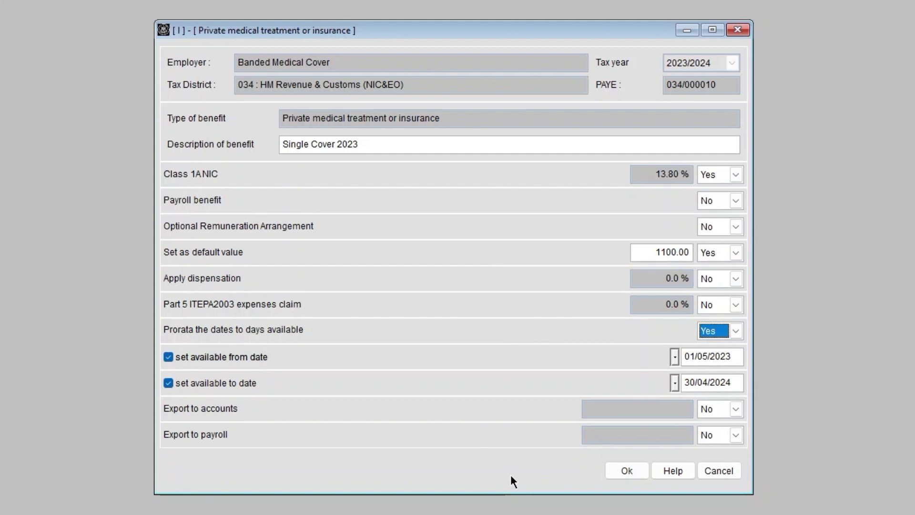
click(623, 471)
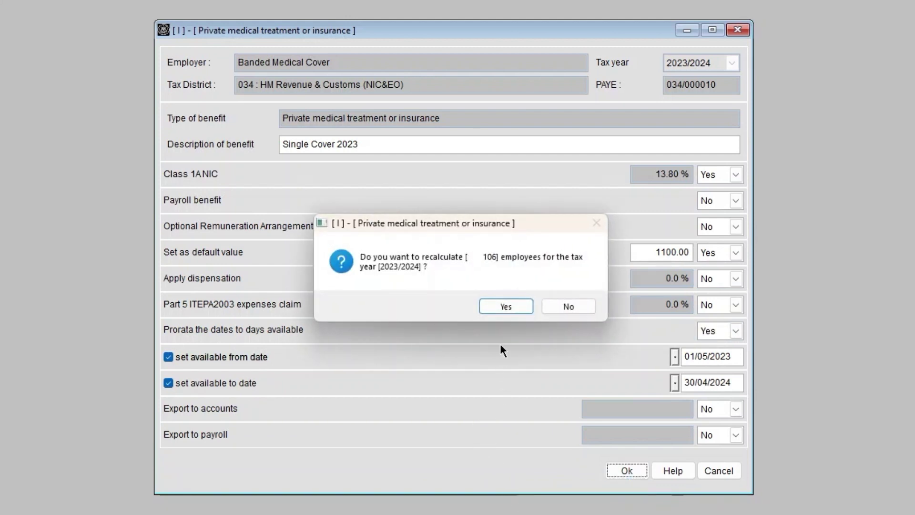
click(501, 307)
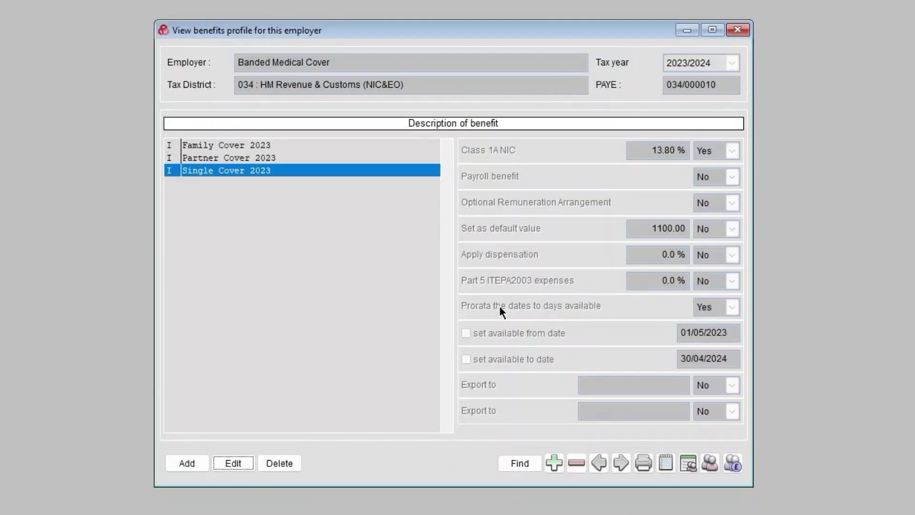
Edit the Partner Cover 2023 benefit and enable a default value of 1600.
click(241, 159)
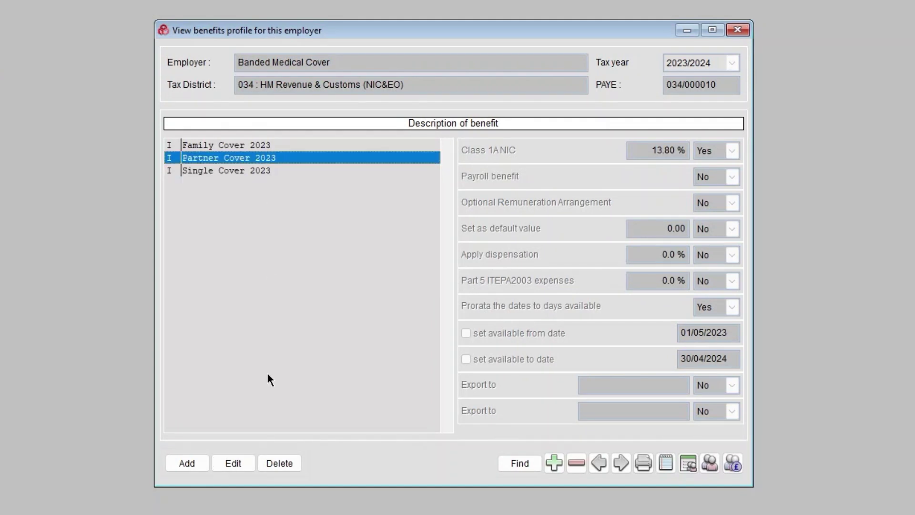
click(234, 462)
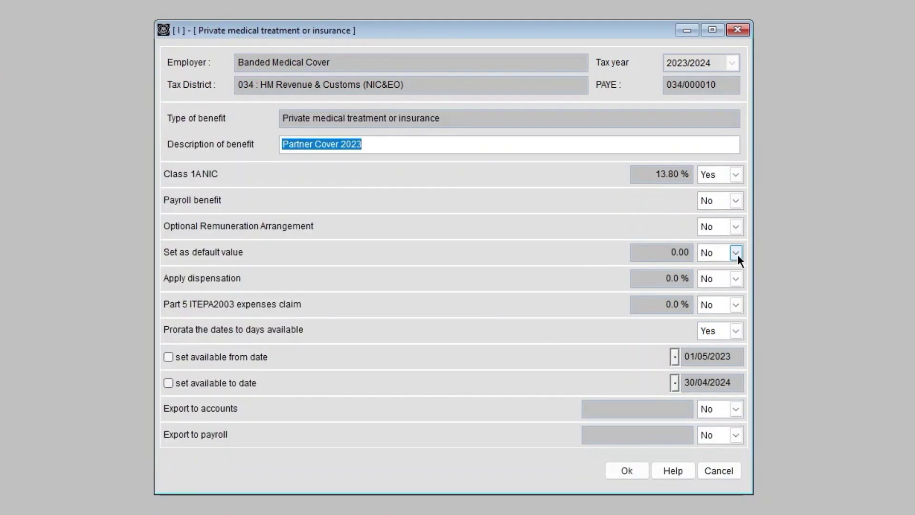
click(736, 253)
click(719, 265)
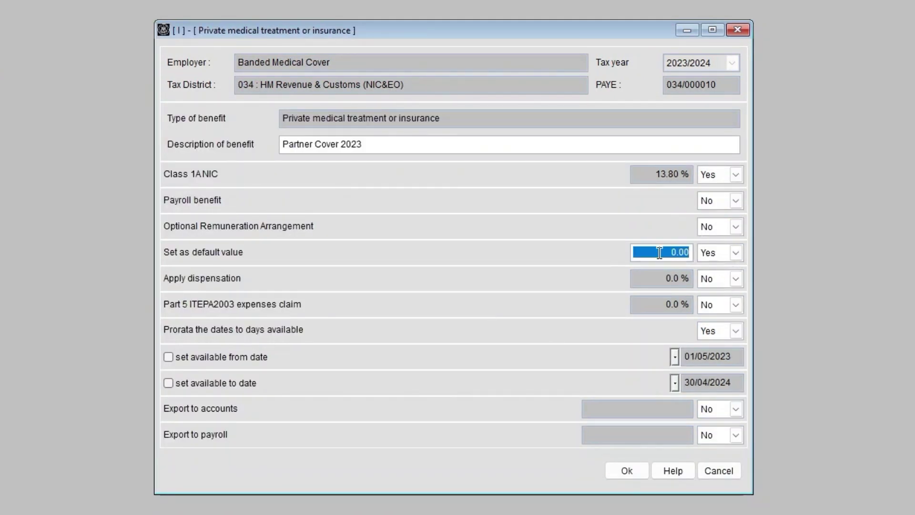
text(1600)
Enable Partner Cover 2023's availability dates from 01/05/2023 to 30/04/2024, save and accept the employee recalculation.
click(168, 357)
click(167, 382)
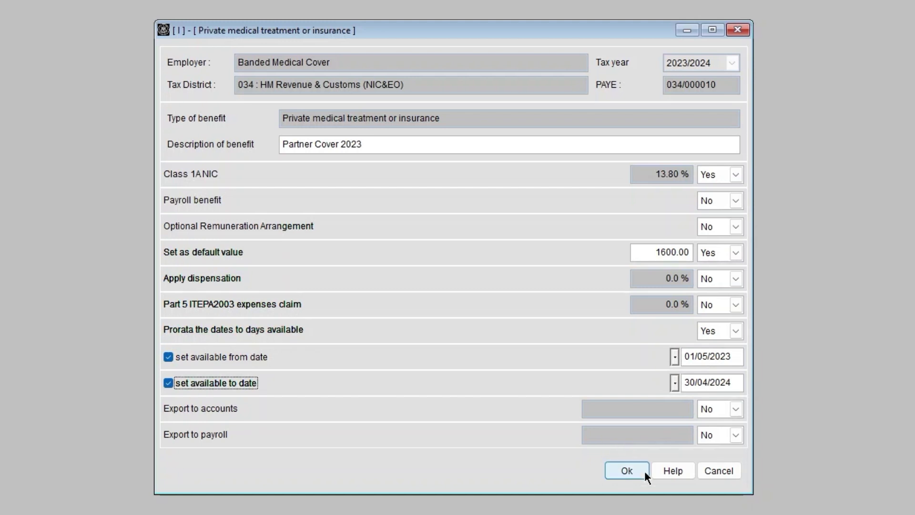
click(627, 466)
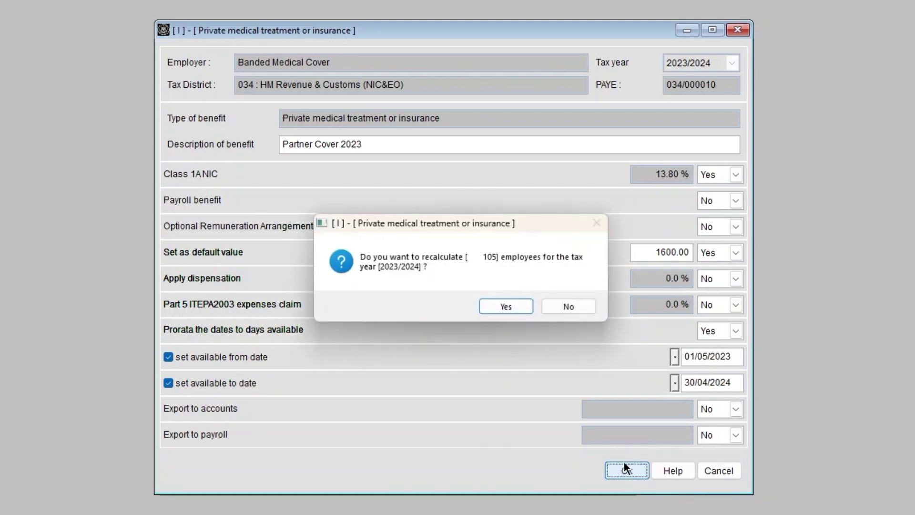
click(500, 305)
Edit the Family Cover 2023 benefit and enable a default value of 1800.
click(270, 146)
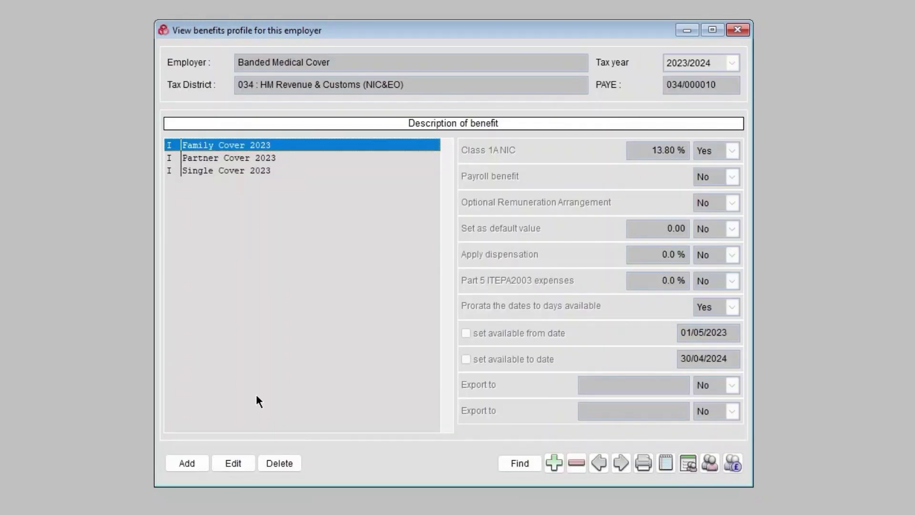
click(233, 463)
click(717, 251)
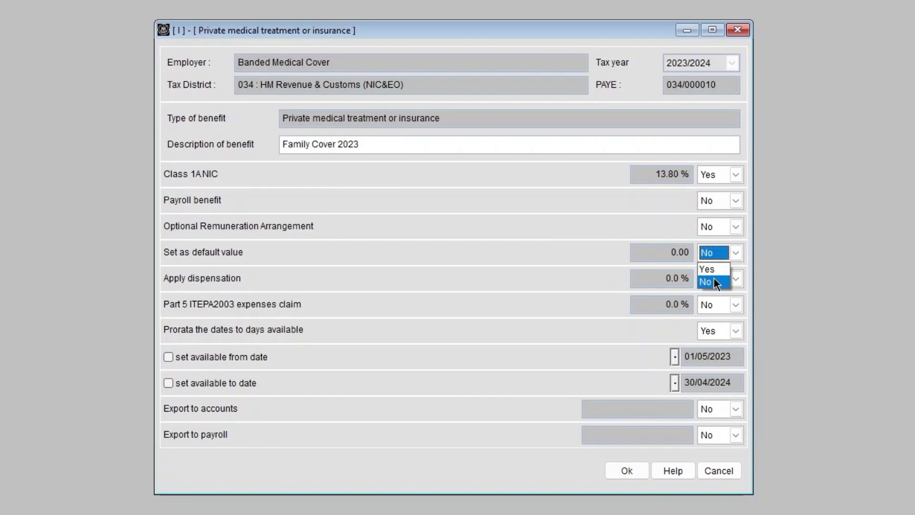
click(710, 267)
click(677, 261)
text(1800 .)
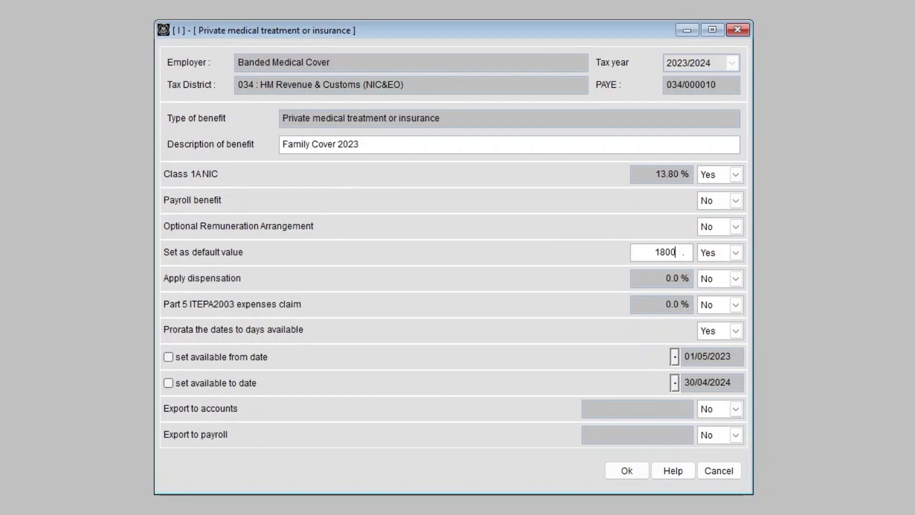
Enable Family Cover 2023's availability dates from 01/05/2023 to 30/04/2024, keep date prorating at Yes, save and accept the employee recalculation.
click(195, 357)
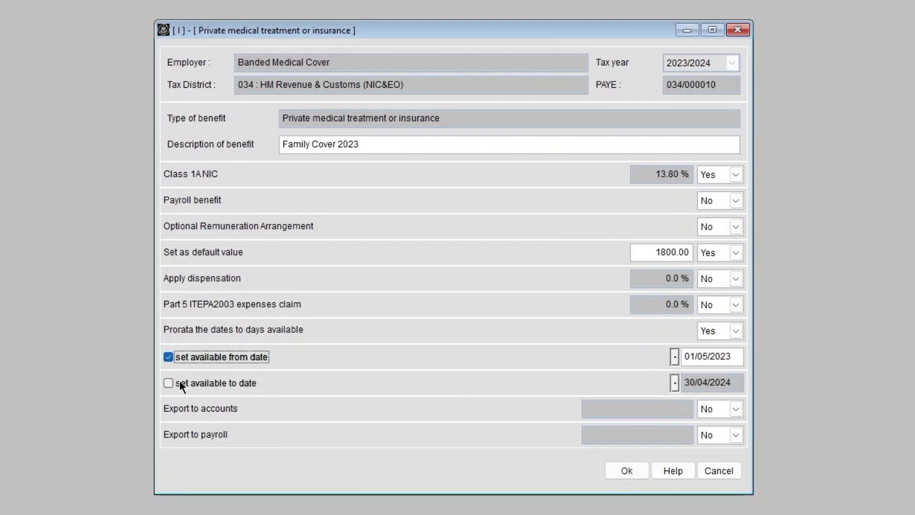
click(180, 383)
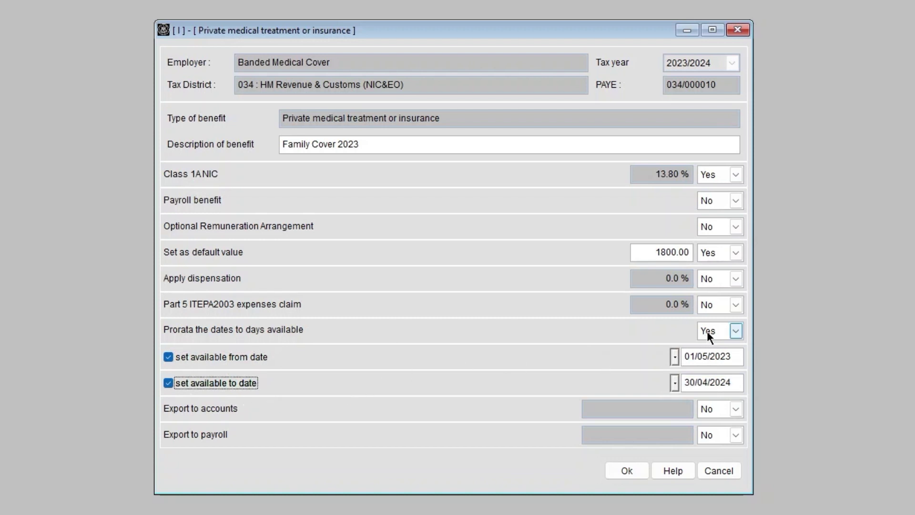
click(725, 331)
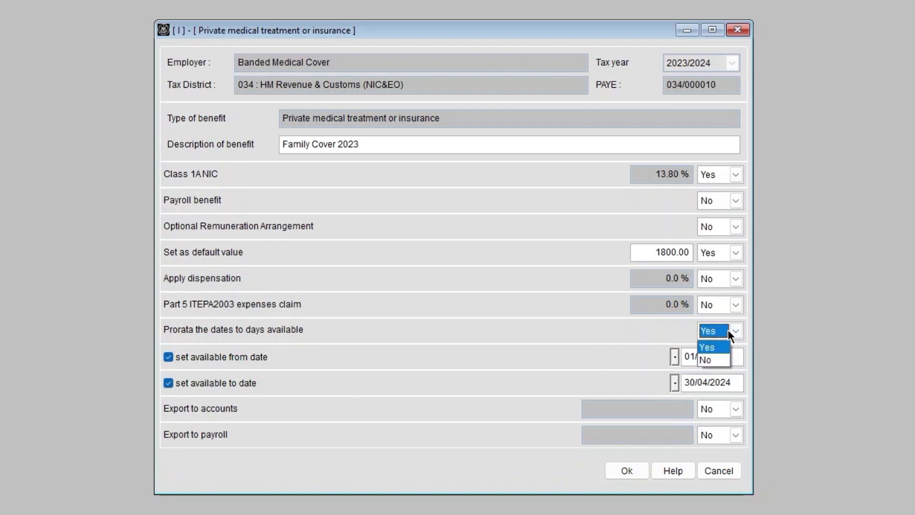
click(715, 346)
click(613, 466)
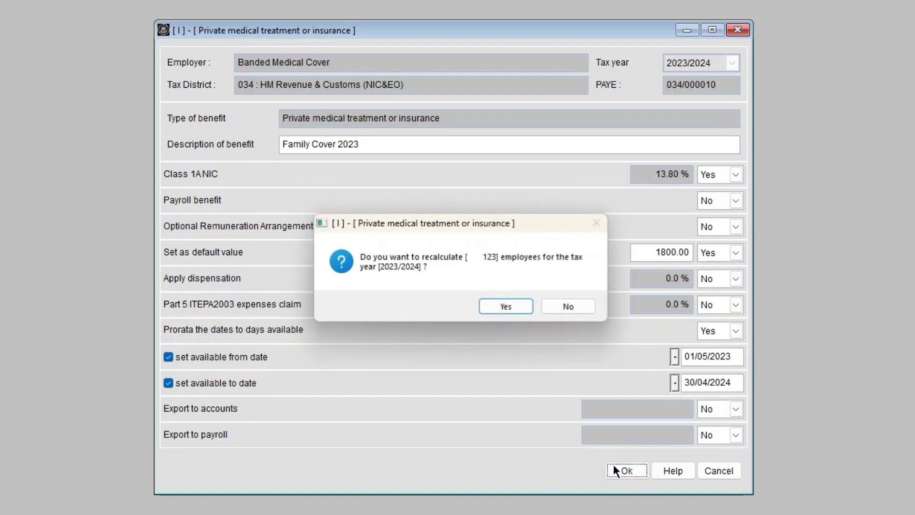
click(519, 303)
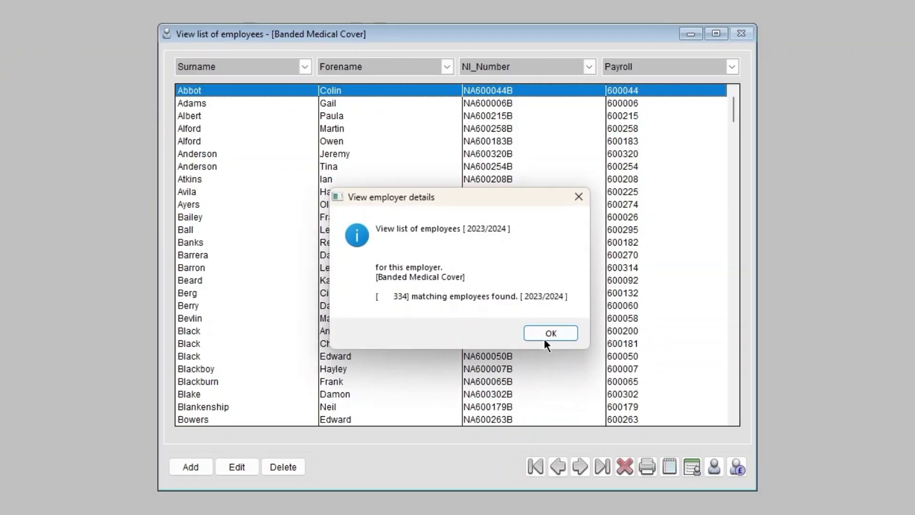
Dismiss the employee list notice and open the first listed employee's details.
click(547, 333)
double_click(265, 90)
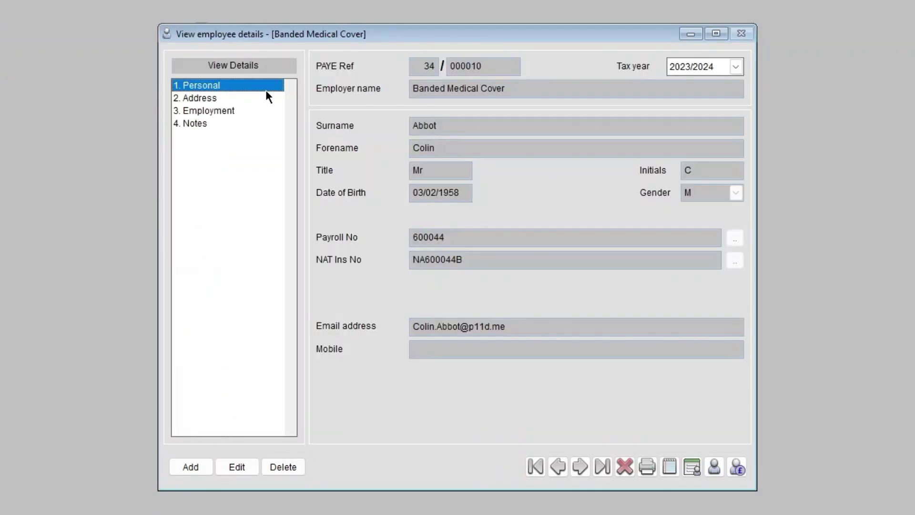